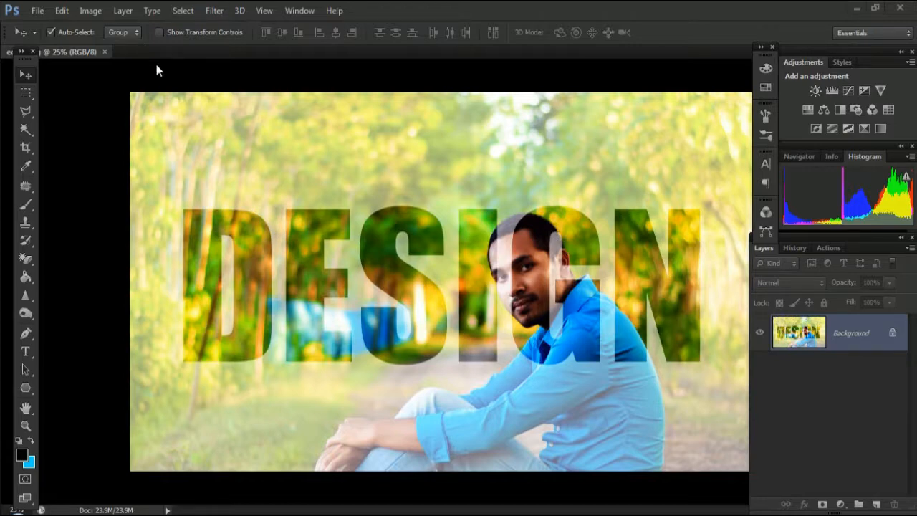
Close the finished DESIGN image and open the JPEG photo "DSC_0fffffff035 copy" from the Desktop
click(104, 52)
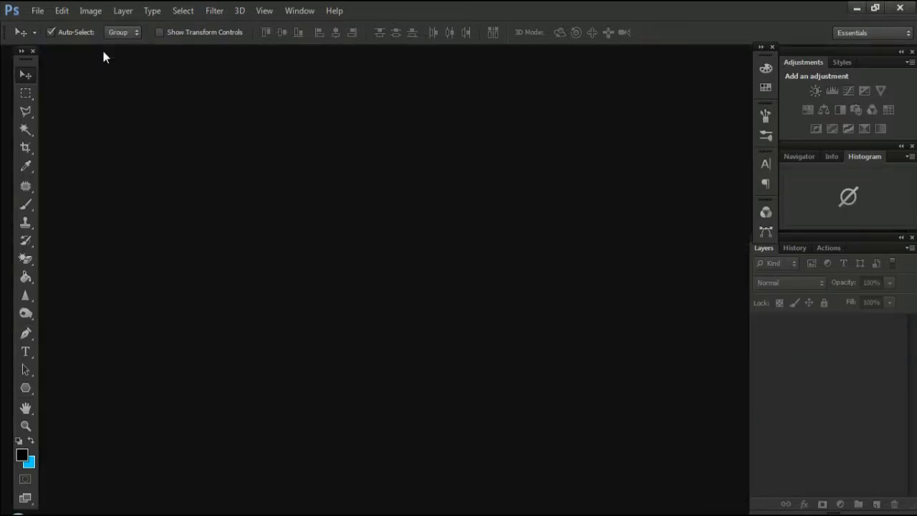
double_click(386, 223)
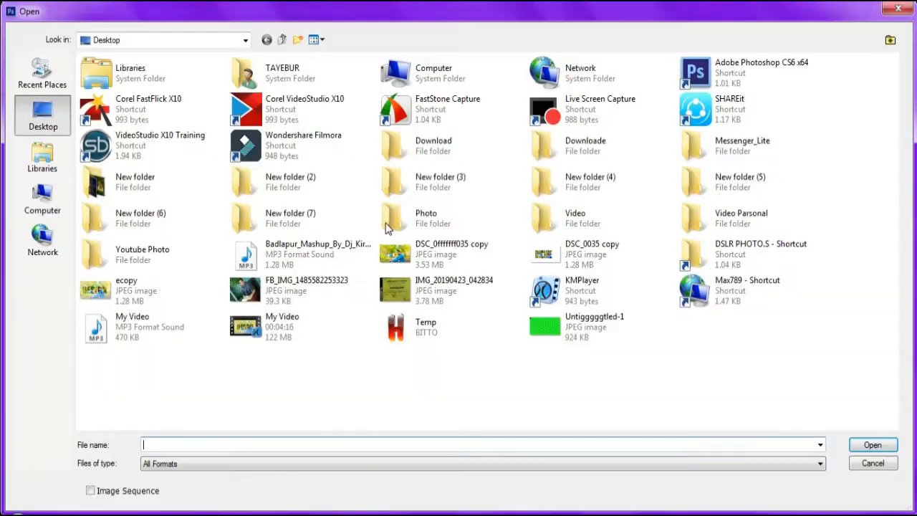
double_click(438, 252)
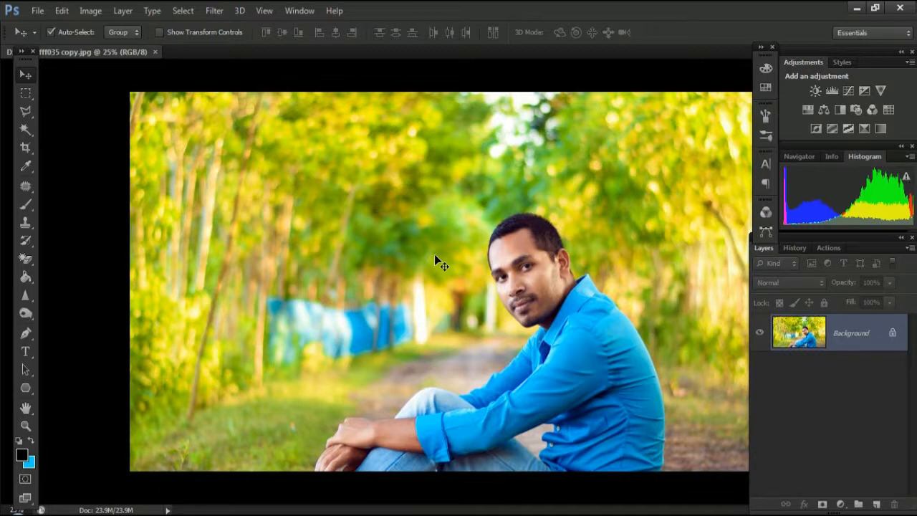
Crop the photo to its full frame with the 16 x 9 ratio set to 1920 x 1080
click(26, 147)
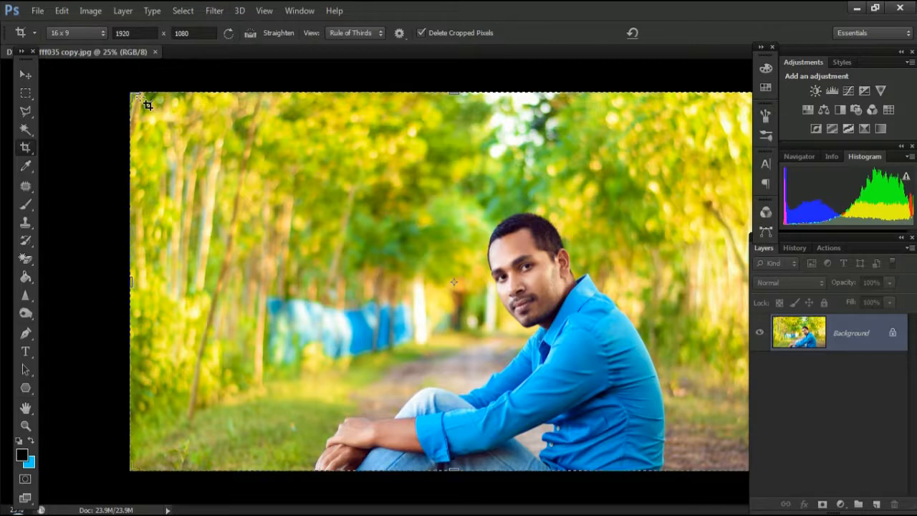
click(154, 34)
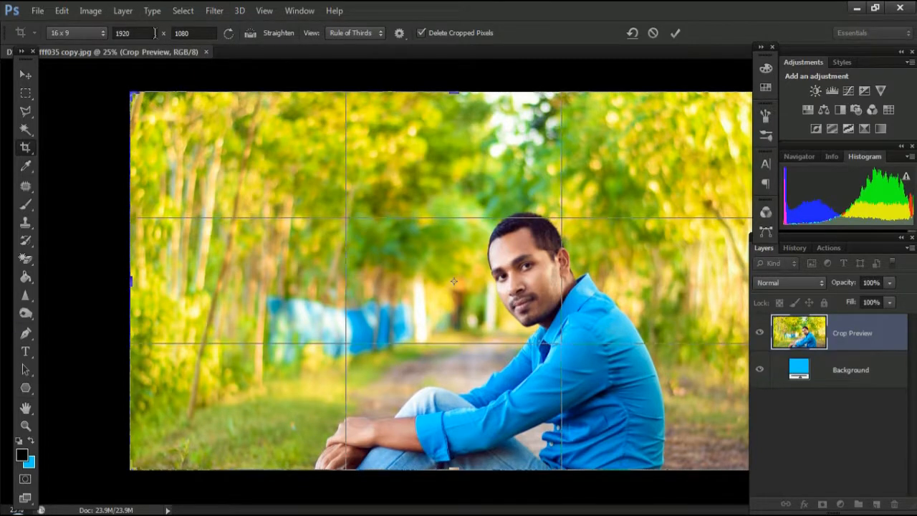
click(674, 34)
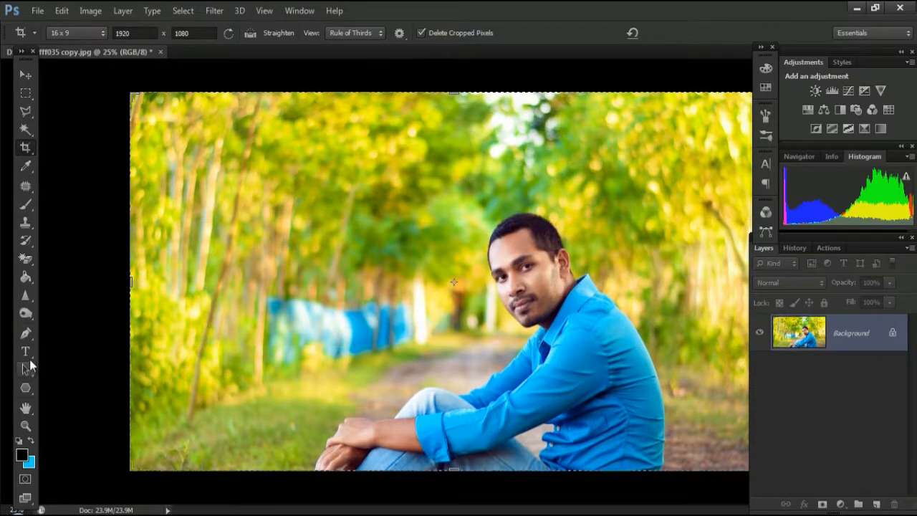
Add a text box over the trees beside the man reading "DESIGN" in black Impact at 30 pt
click(28, 354)
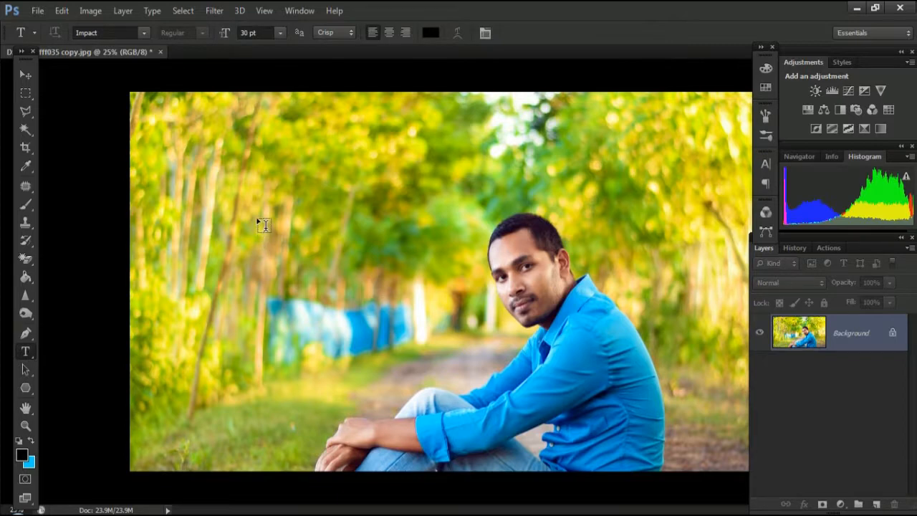
drag(258, 221, 377, 260)
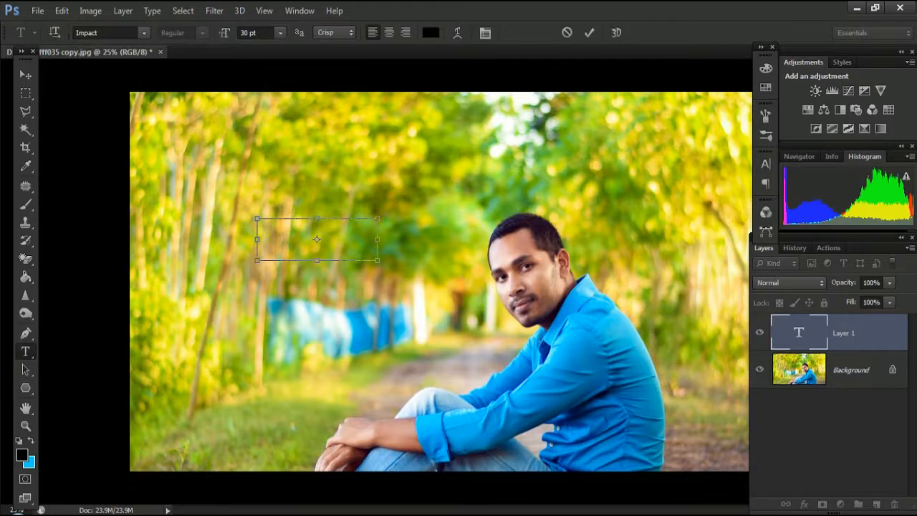
drag(73, 26, 151, 42)
text(DESI)
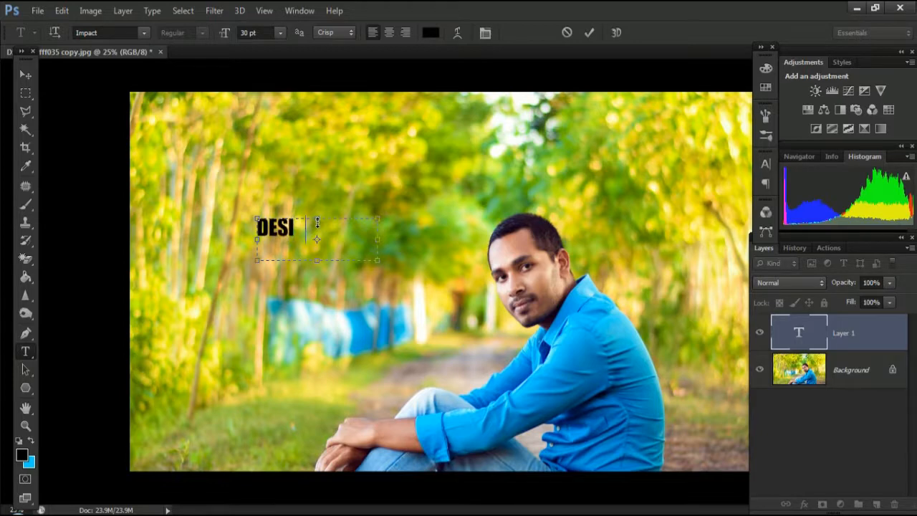
text(GN)
click(590, 34)
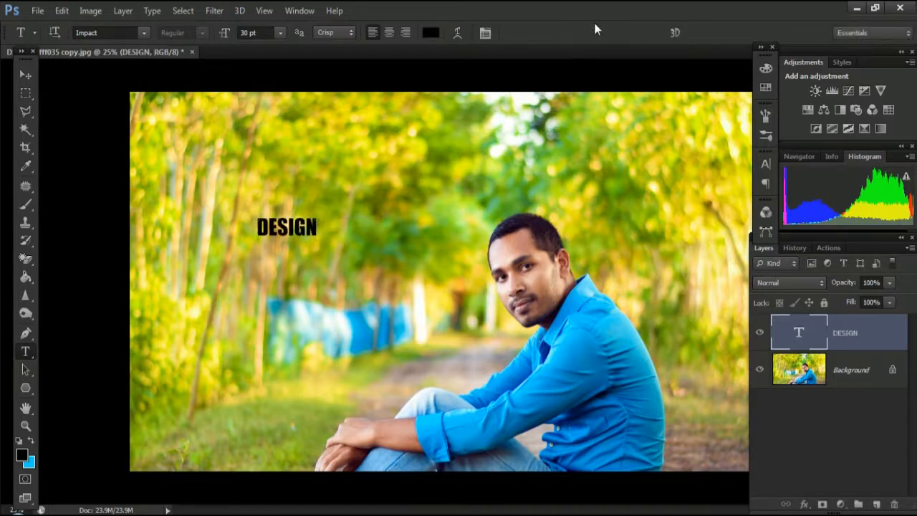
Scale the DESIGN text to about 777% and move it to span the middle of the photo
key(v)
key(ctrl+minus)
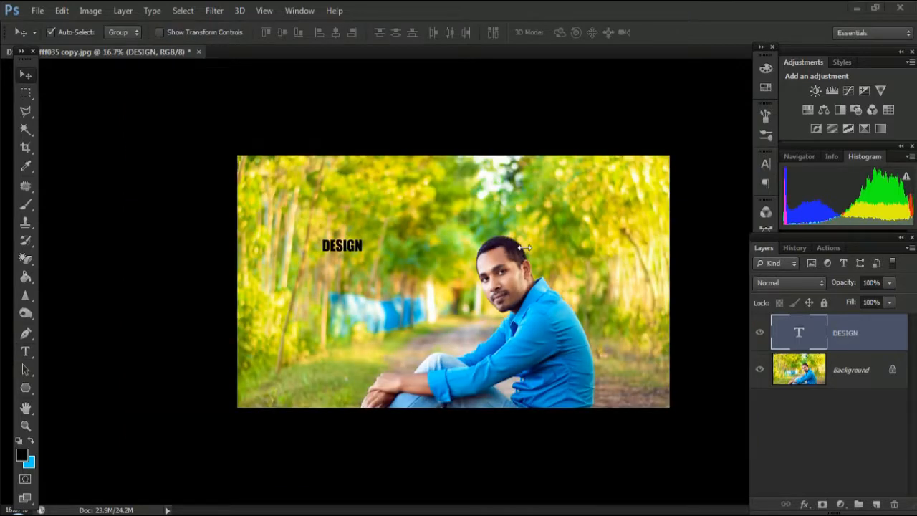
click(365, 264)
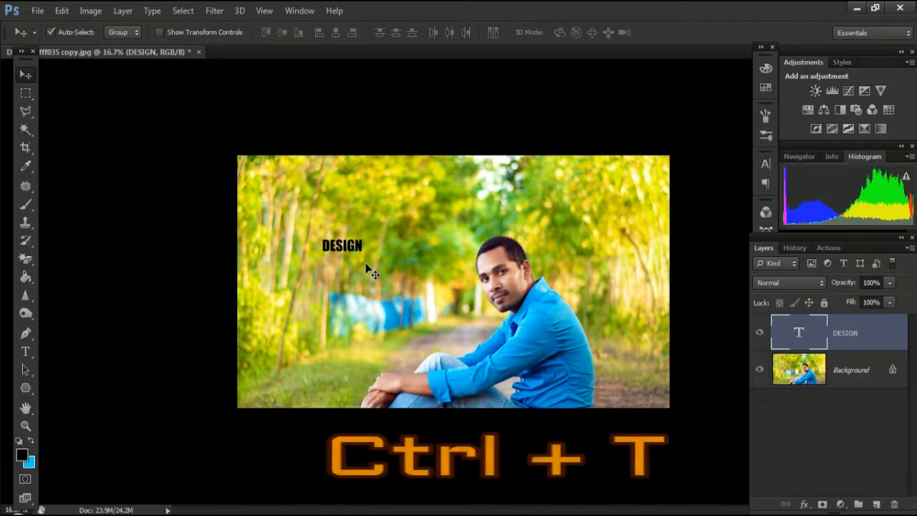
key(ctrl+t)
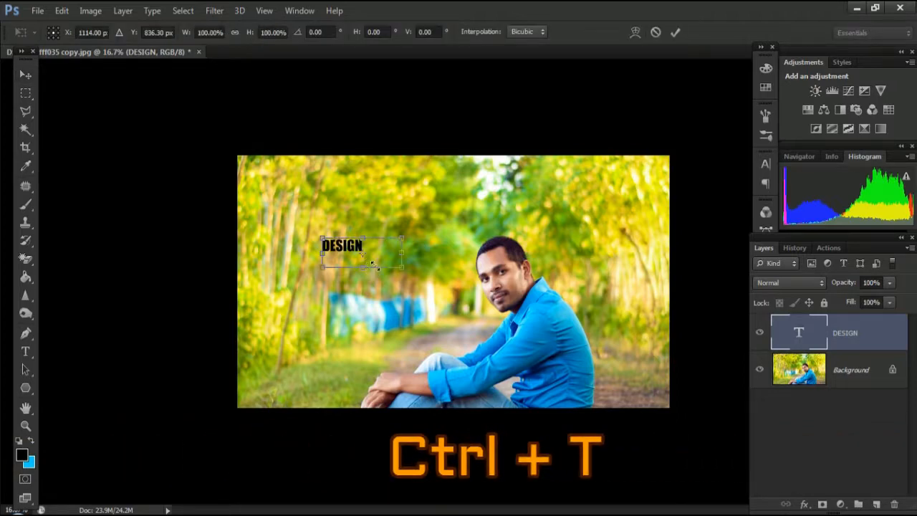
drag(400, 267, 914, 466)
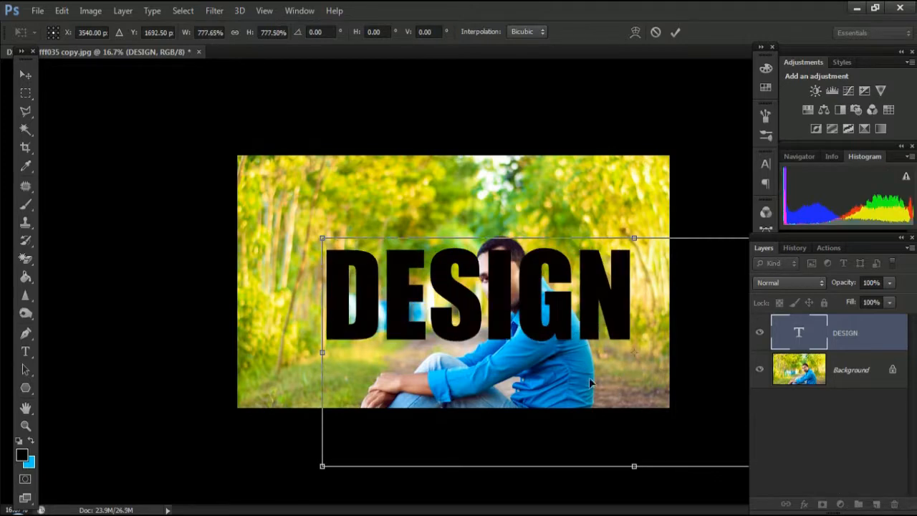
drag(589, 376, 560, 362)
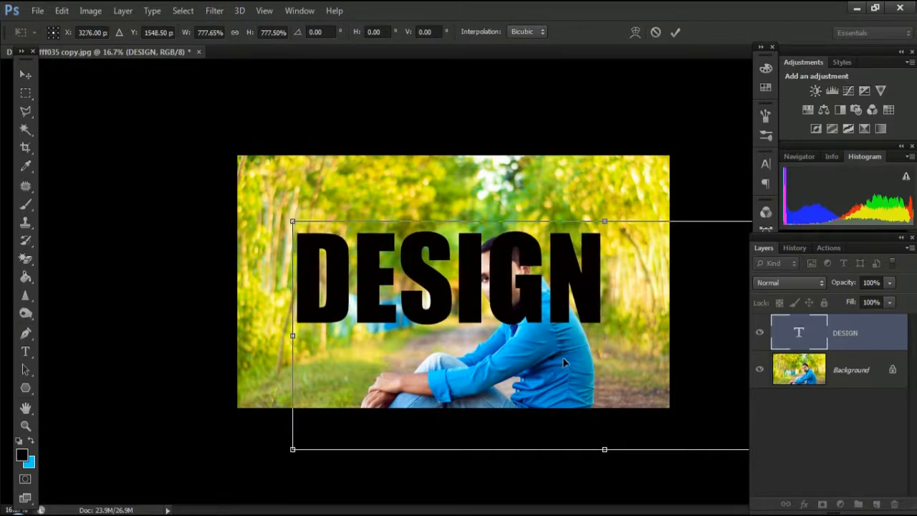
click(675, 33)
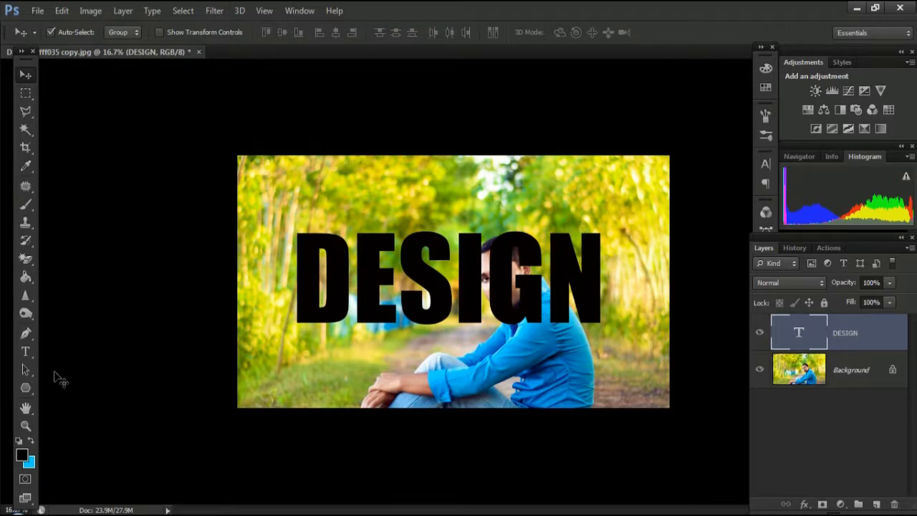
Set the DESIGN text colour to black (000000) and its layer's blend mode to Soft Light
click(25, 352)
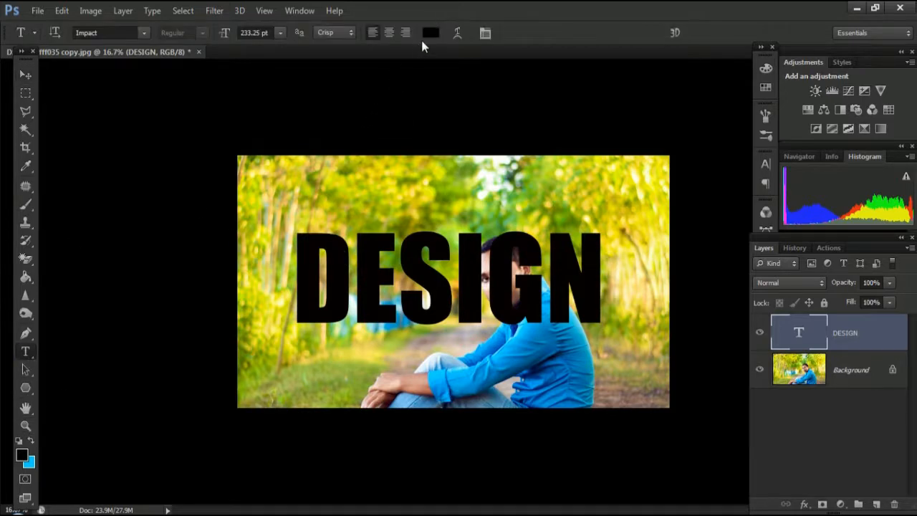
click(430, 34)
text(0)
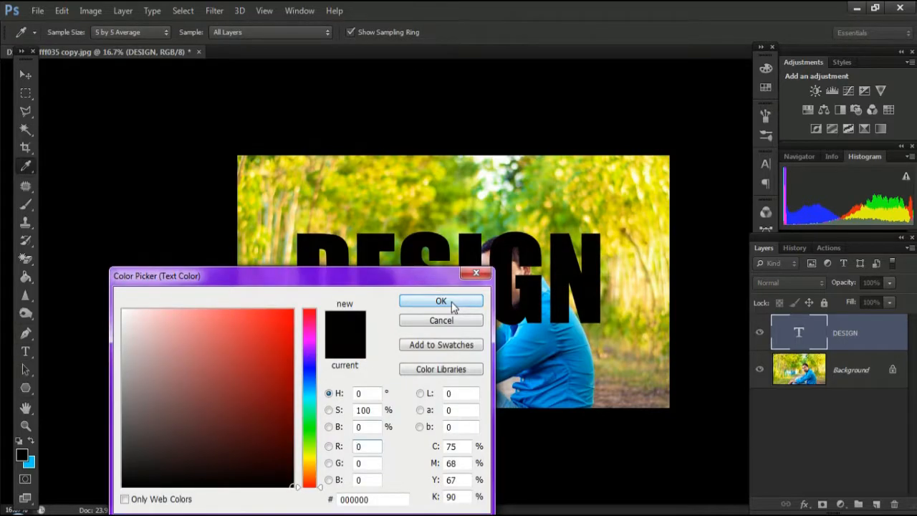
click(440, 302)
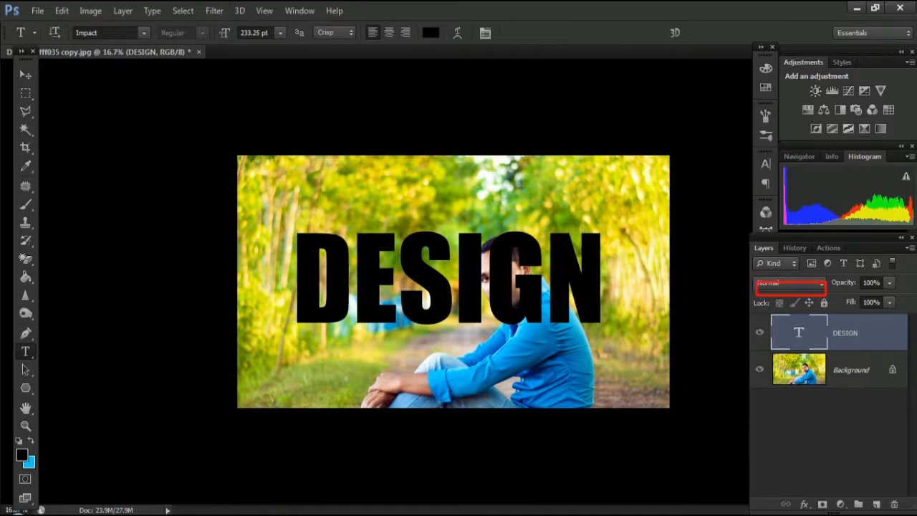
click(794, 281)
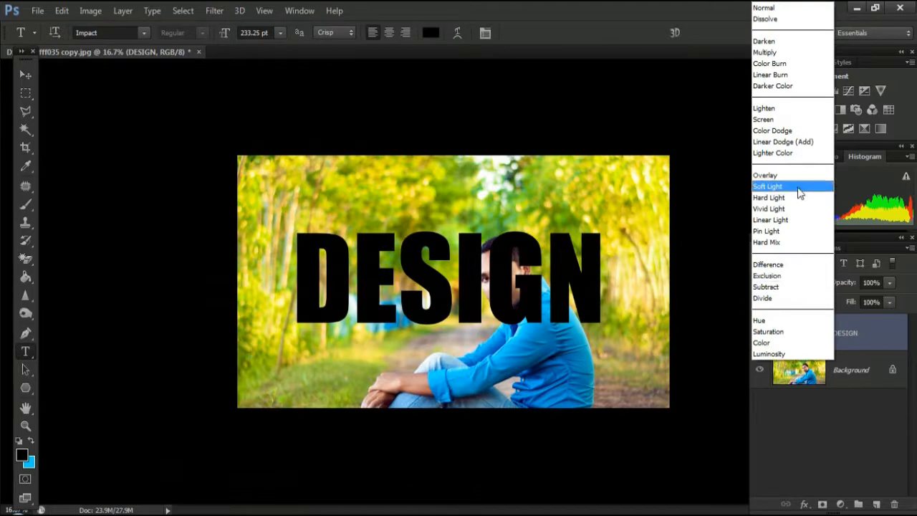
click(795, 186)
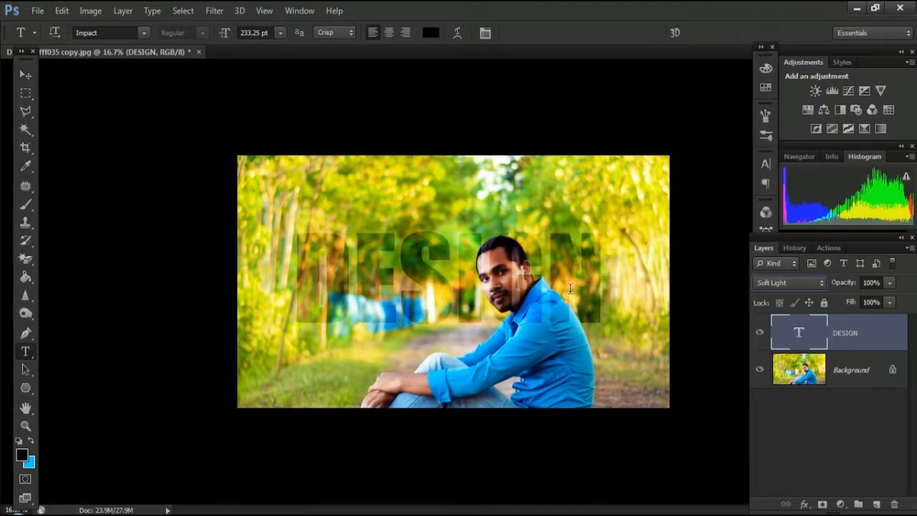
Load the outlines of the DESIGN letters as a selection and invert it
ctrl+click(801, 334)
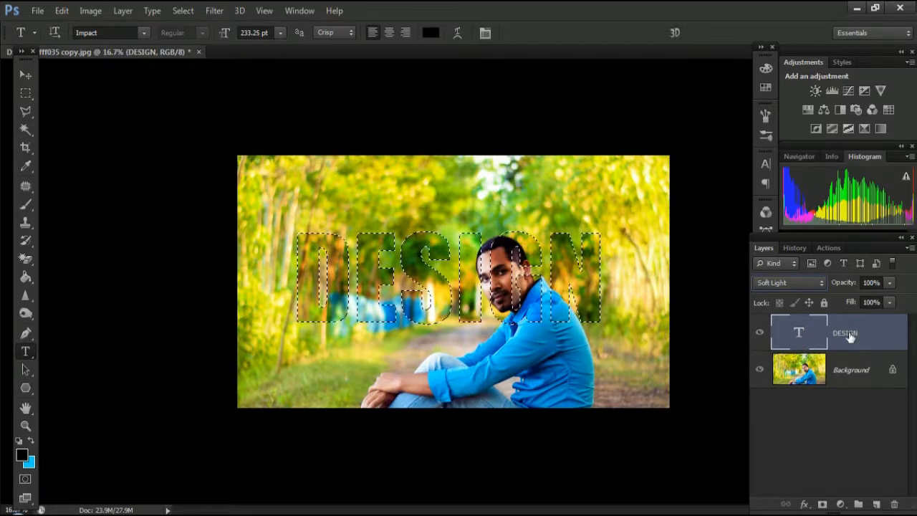
click(184, 11)
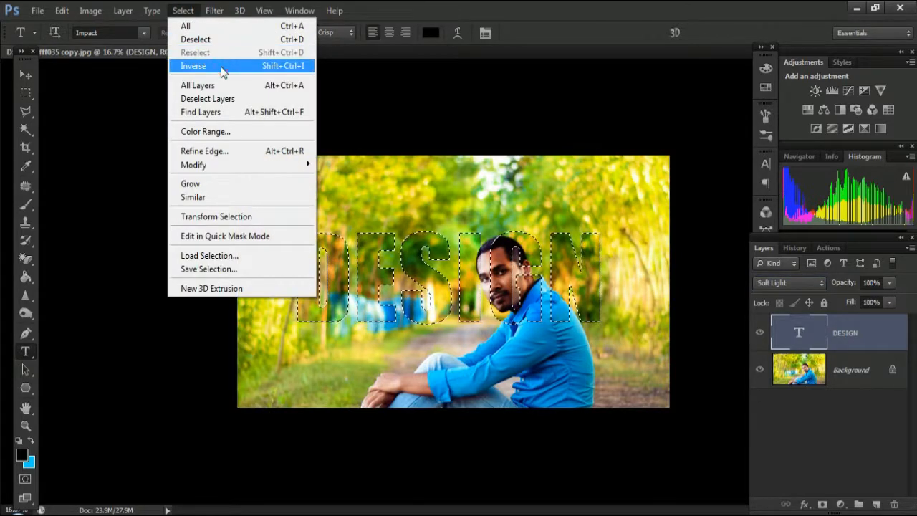
click(222, 71)
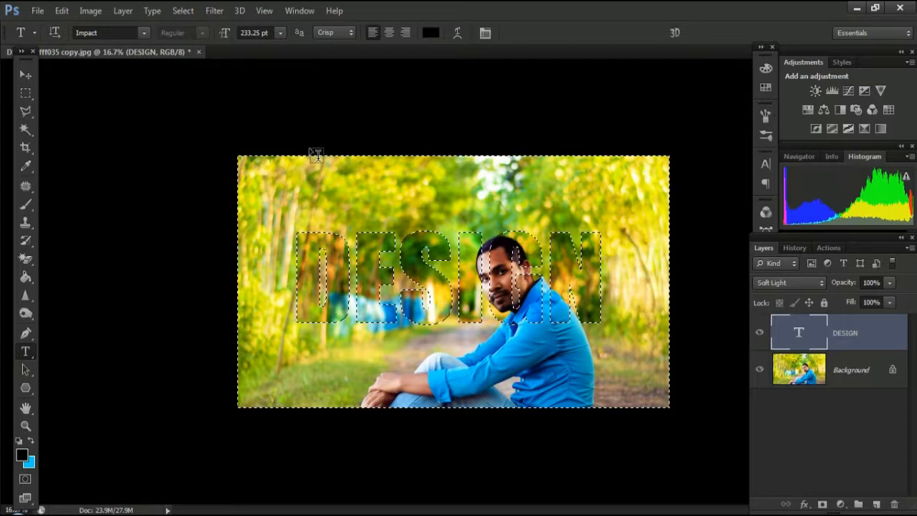
Add a white (ffffff) Solid Color fill layer covering the selected area around the letters
click(840, 506)
click(841, 505)
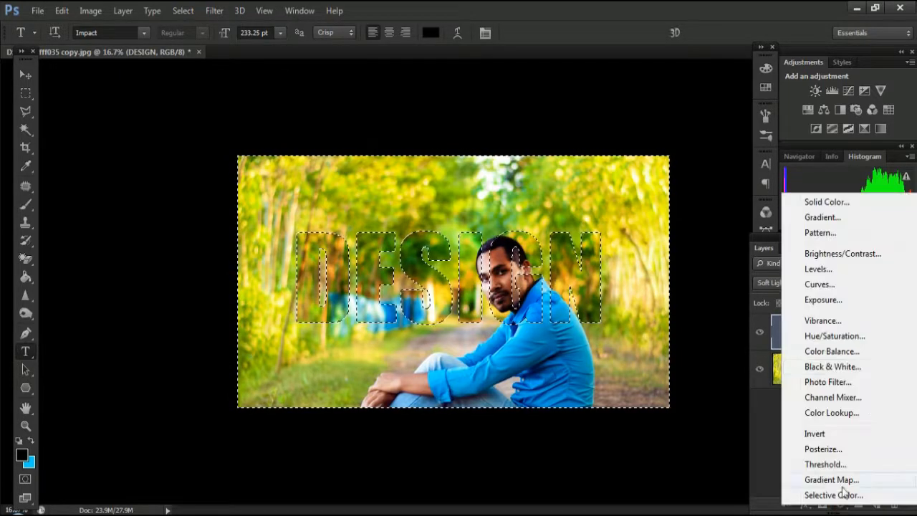
click(832, 203)
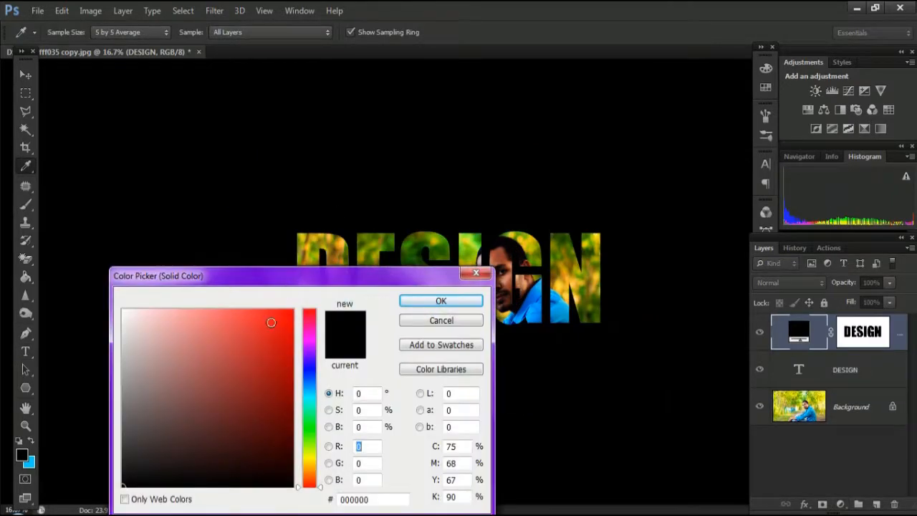
drag(172, 338, 93, 304)
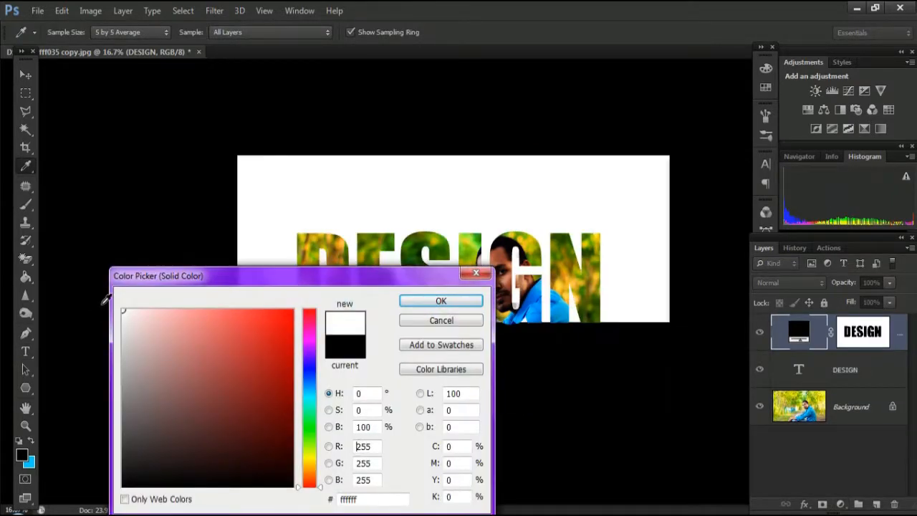
click(451, 307)
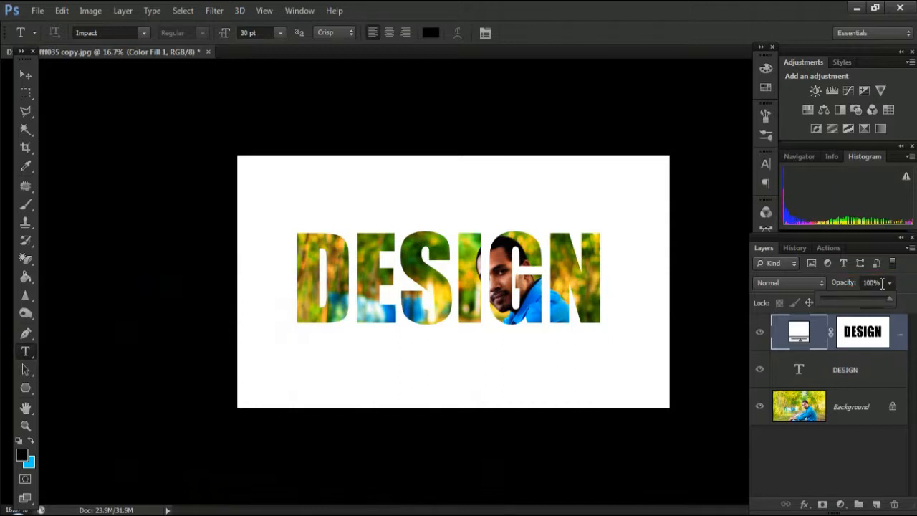
Set the white fill layer's opacity to 45%
click(878, 283)
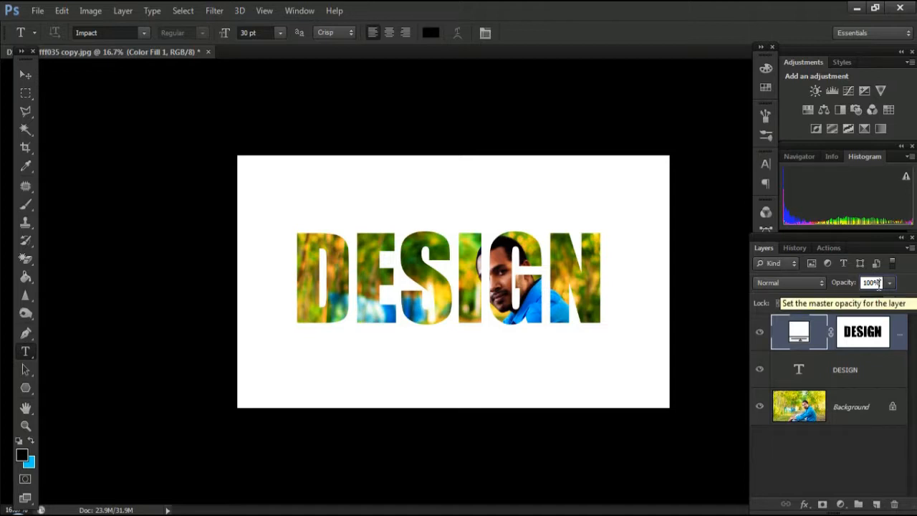
text(45)
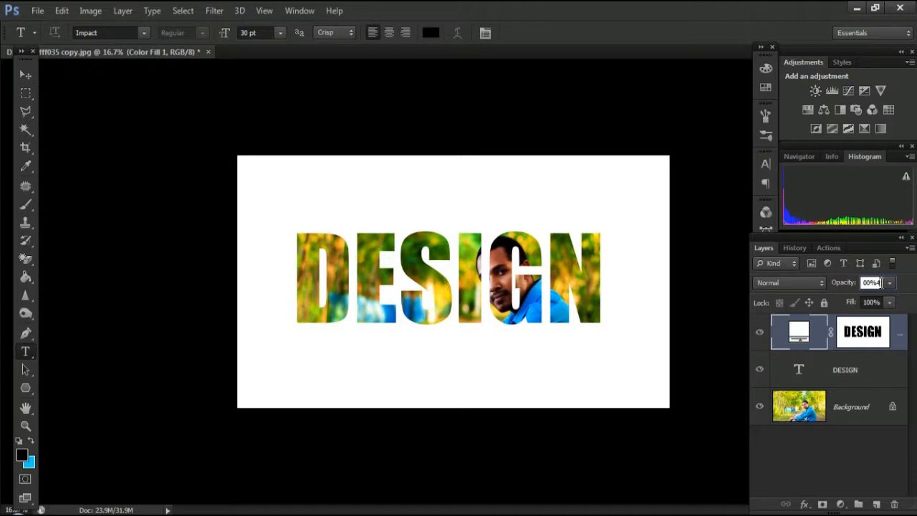
key(Return)
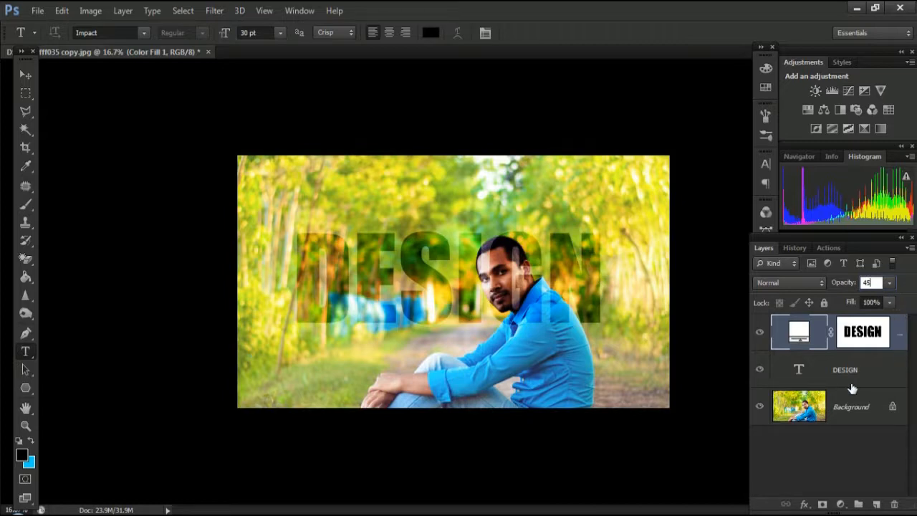
Select the DESIGN text layer
click(871, 374)
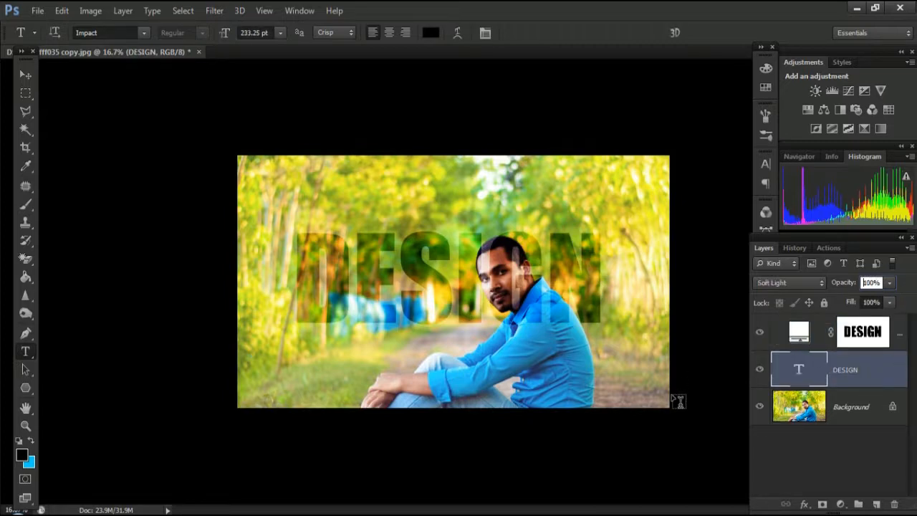